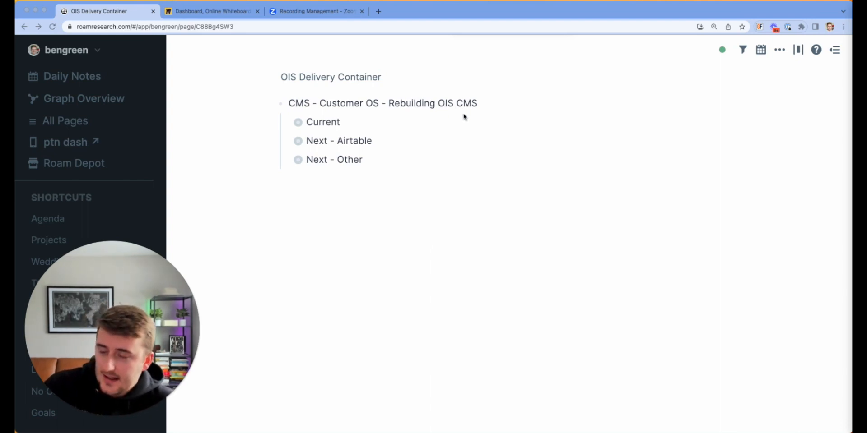
Step: Expand the Current section to list its ten items, Contacts through '7 different zoom tabs'
click(287, 124)
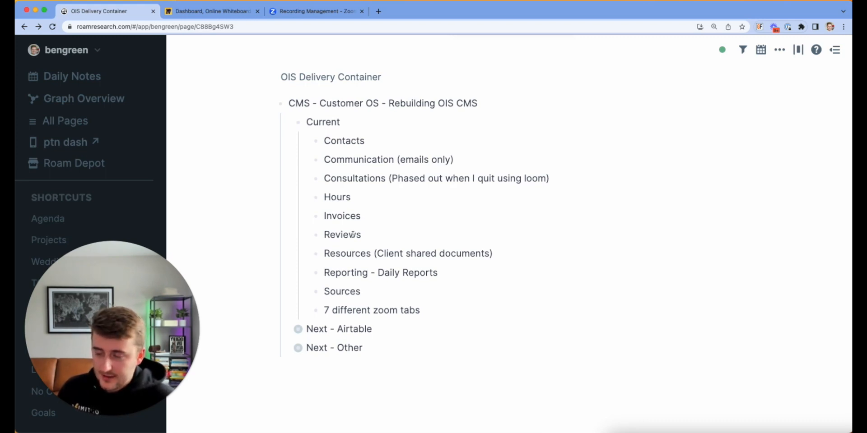
scroll(352, 234, down, 1)
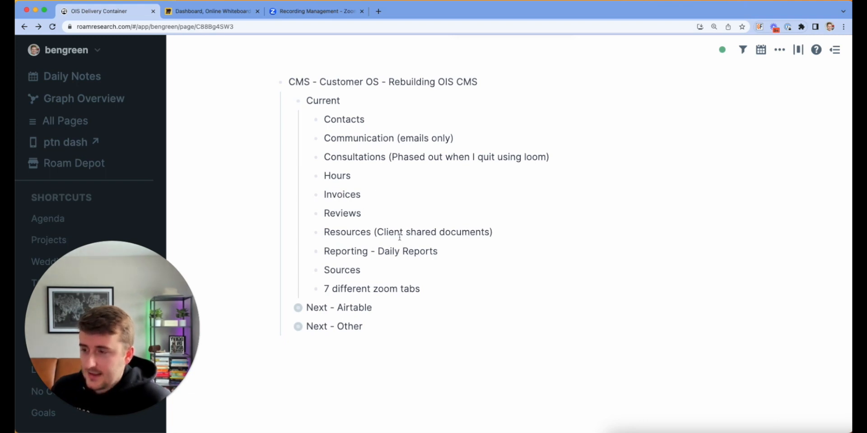
click(370, 177)
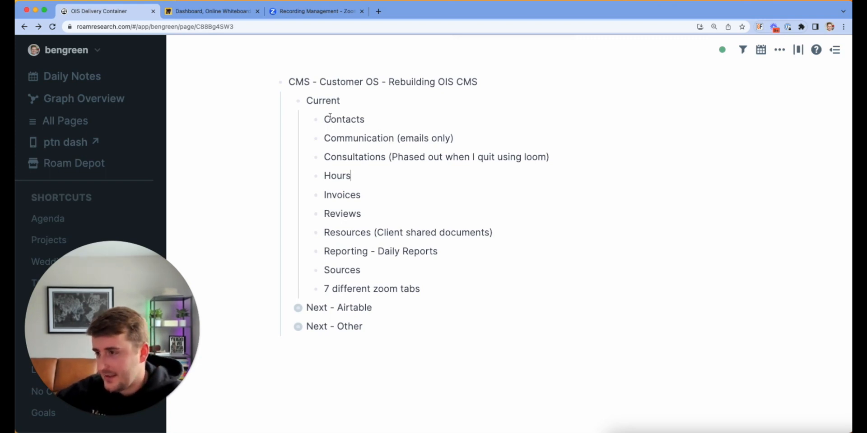
Step: Collapse Current, rename it 'Current - Airtable', and expand Communication under Next - Airtable
click(287, 100)
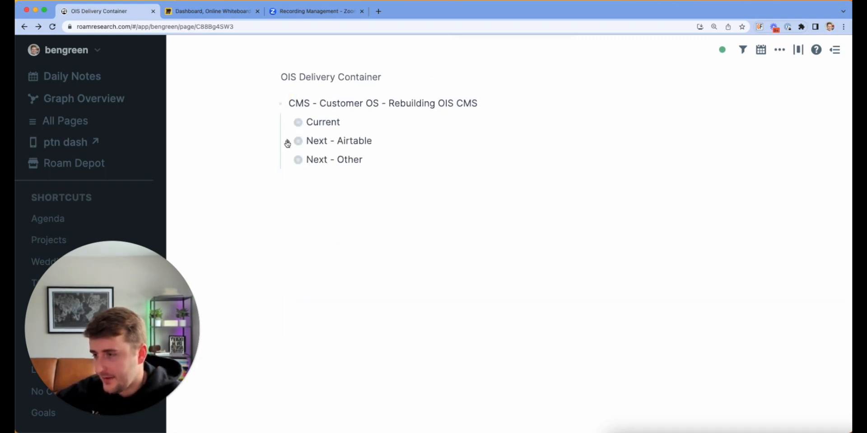
click(350, 123)
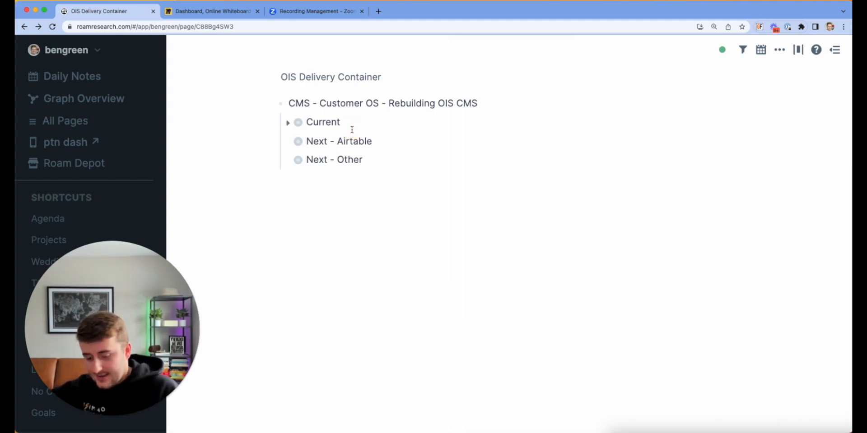
text(- Airtable)
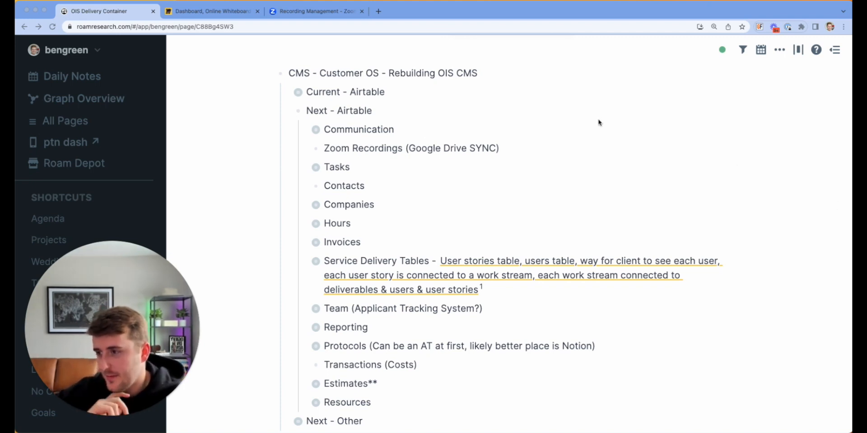
click(307, 130)
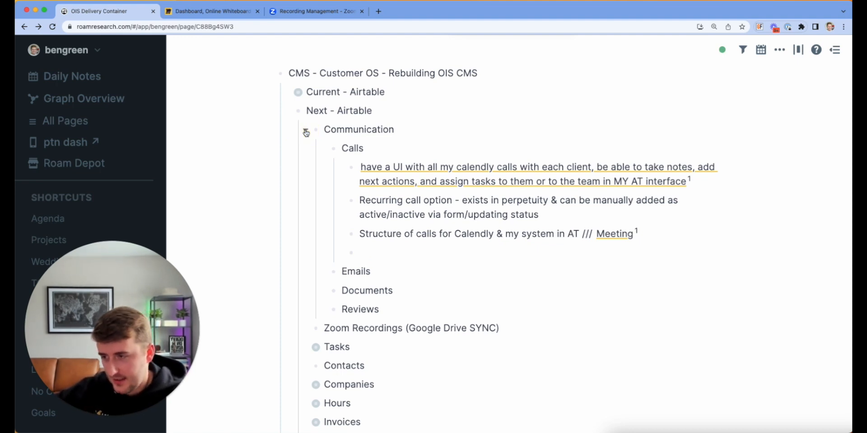
double_click(357, 271)
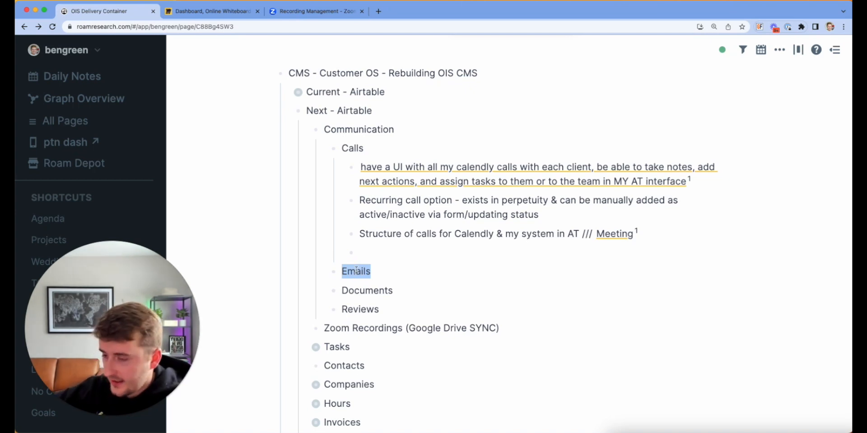
click(377, 253)
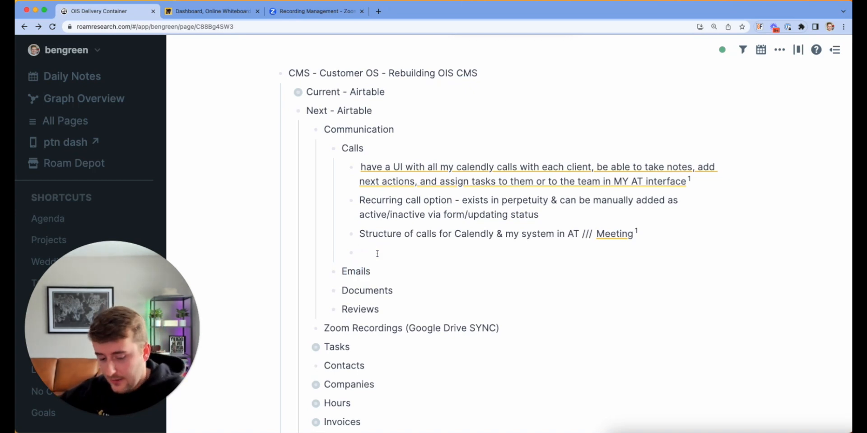
key(BackSpace)
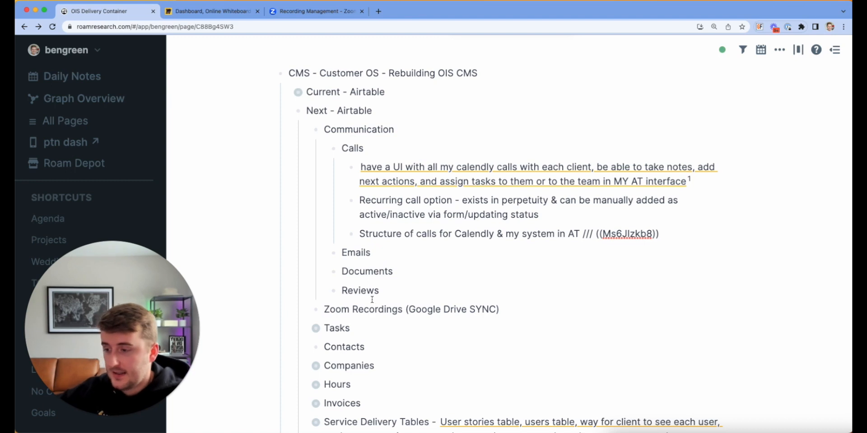
click(401, 291)
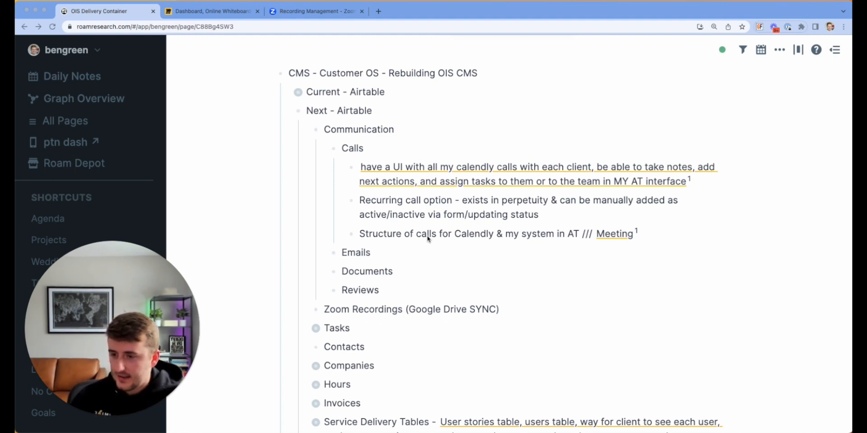
scroll(428, 238, down, 2)
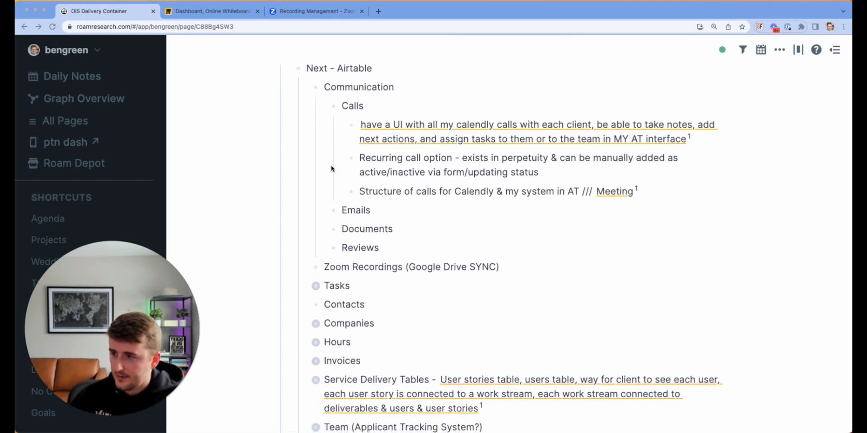
scroll(376, 216, down, 1)
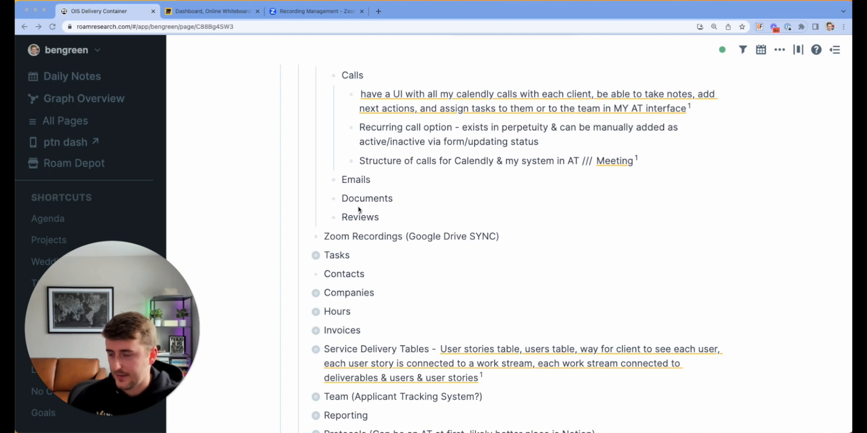
scroll(406, 118, up, 2)
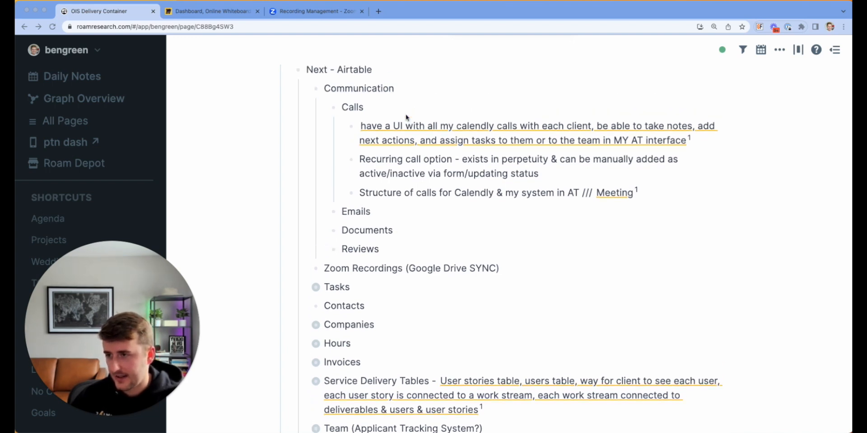
scroll(392, 236, down, 1)
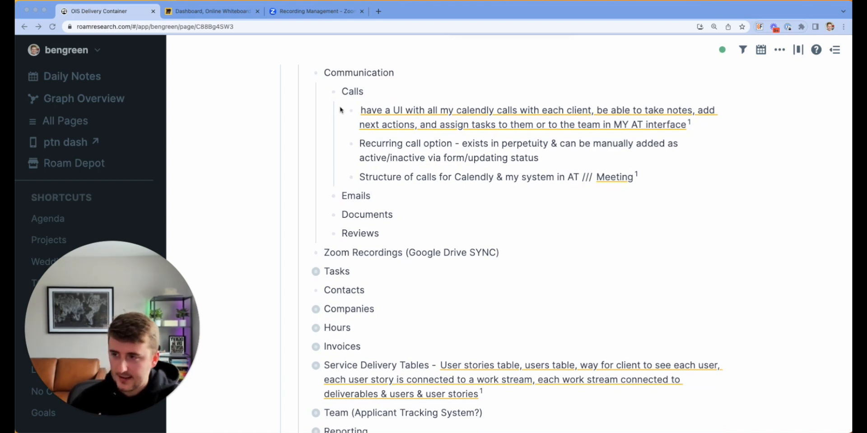
Step: Collapse the Calls block under Communication and scroll back up to the page title
click(323, 91)
scroll(325, 95, up, 1)
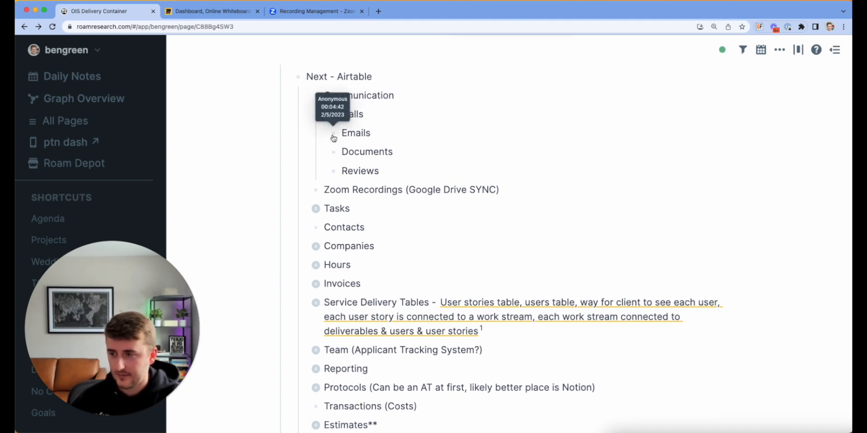
scroll(319, 203, up, 2)
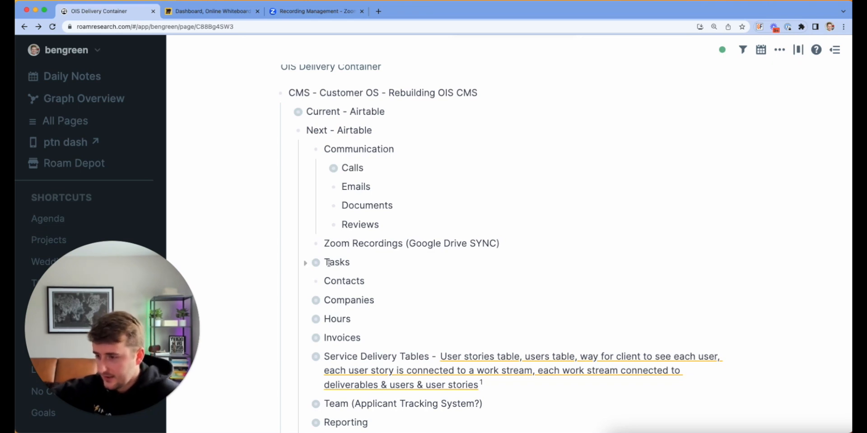
click(309, 263)
scroll(339, 218, down, 2)
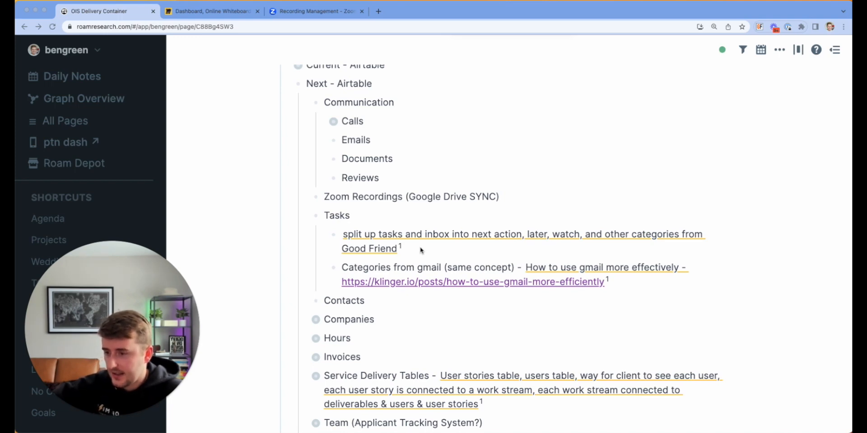
scroll(420, 250, down, 1)
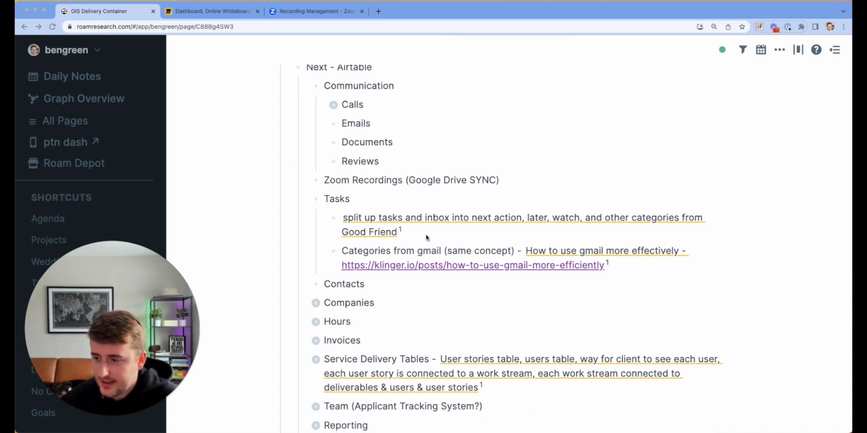
scroll(426, 237, down, 1)
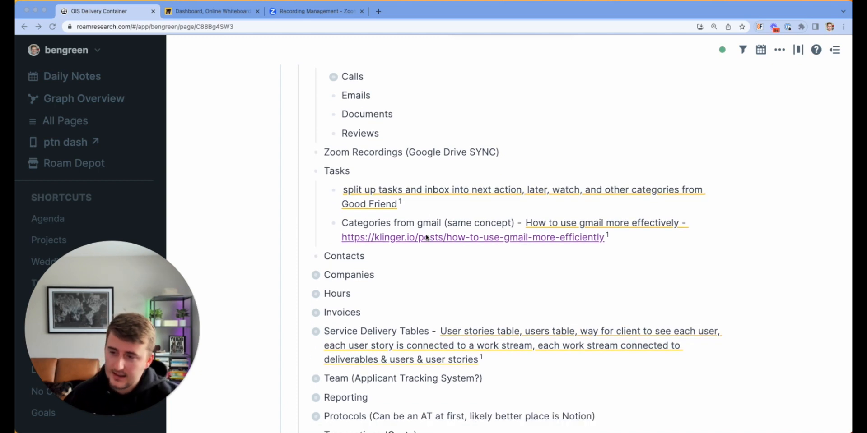
click(443, 239)
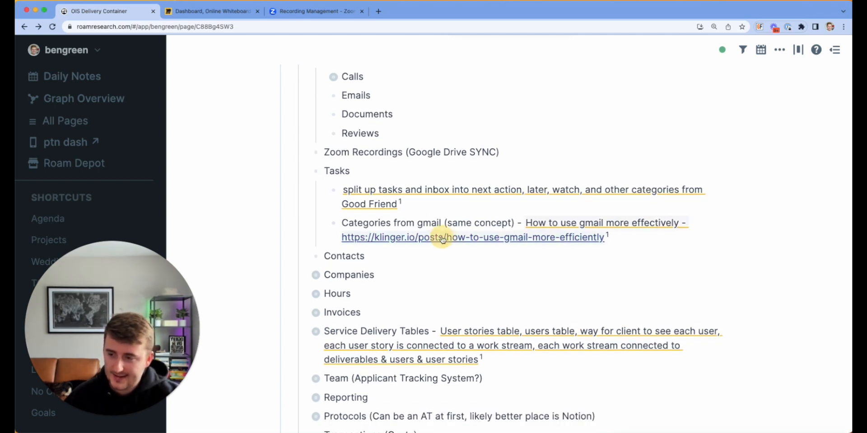
Step: Check the gmail reference and Categories block, then expand Companies to show its Miro board note
right_click(433, 240)
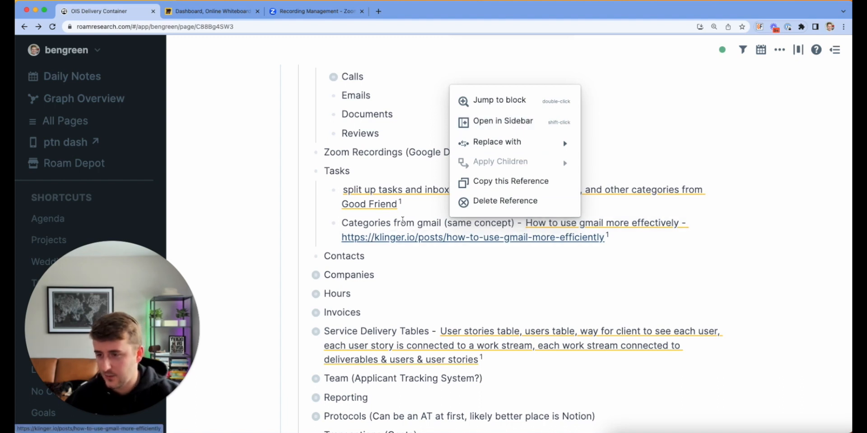
click(401, 220)
scroll(401, 220, down, 1)
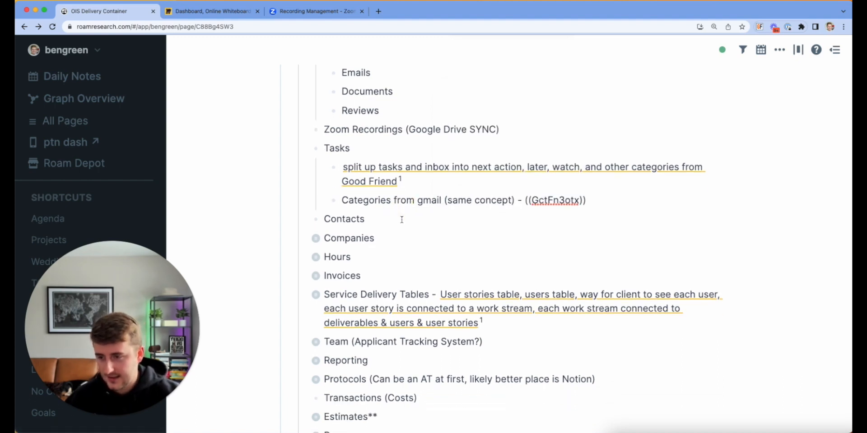
click(373, 226)
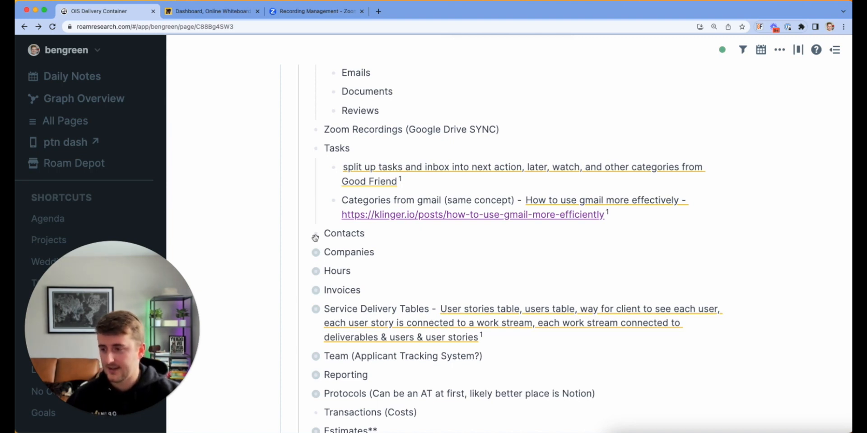
click(341, 240)
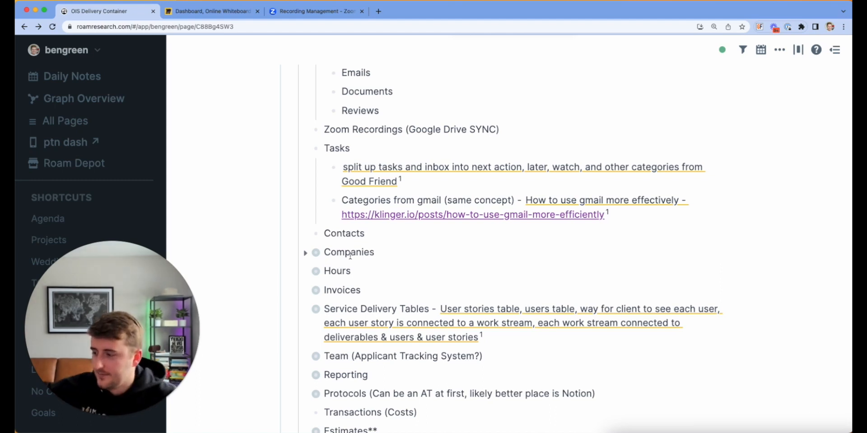
click(306, 254)
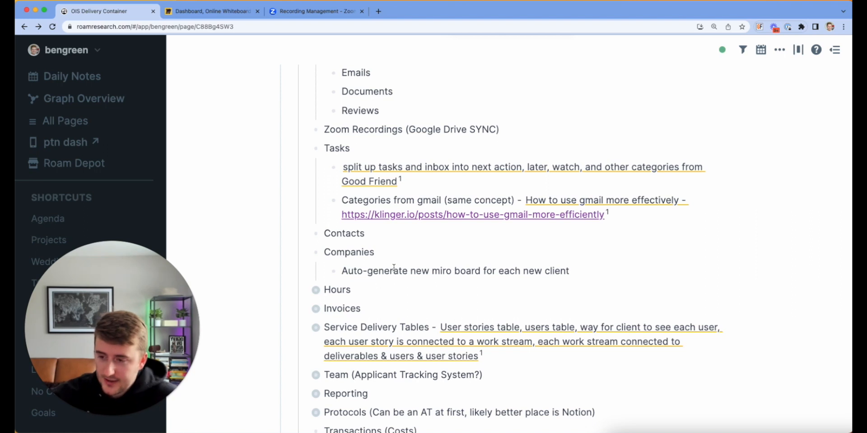
Step: Expand Hours to show the note on delaying the toggl integration before Zapier
scroll(394, 268, down, 1)
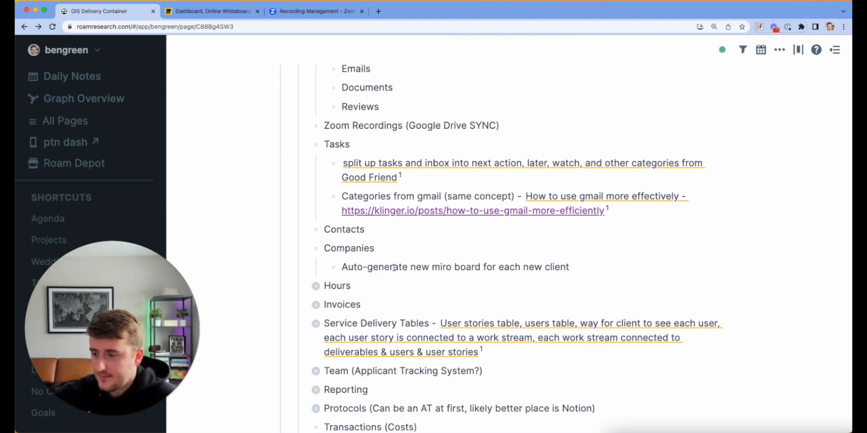
scroll(394, 267, down, 2)
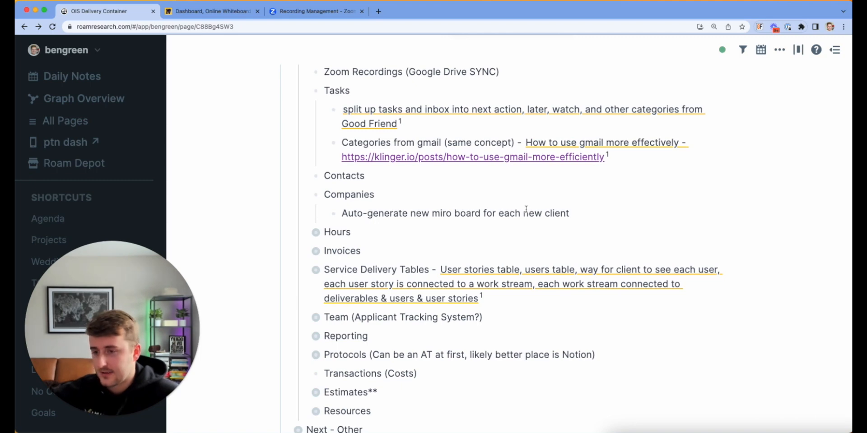
scroll(526, 211, down, 1)
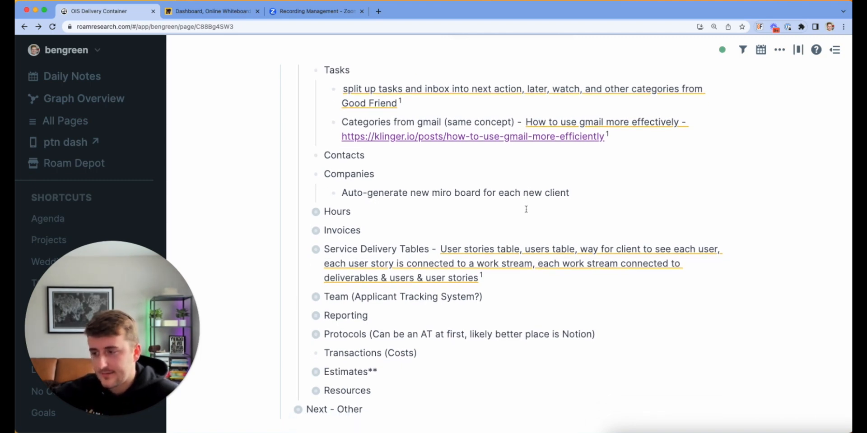
click(306, 213)
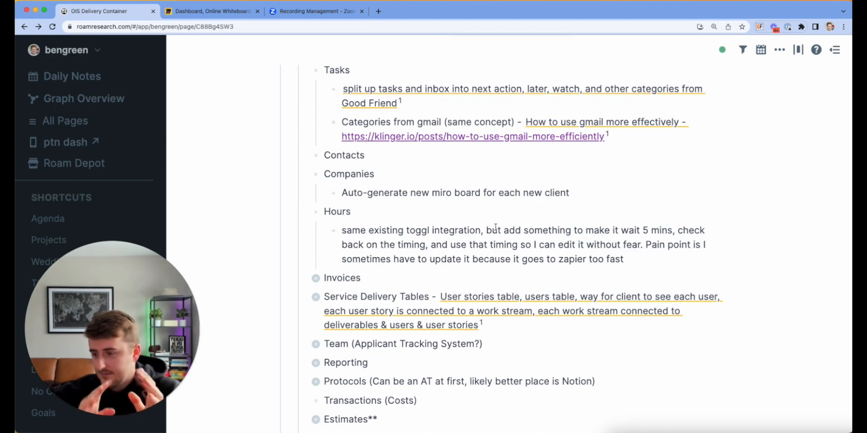
Step: Expand Invoices to show its note on receiving invoices and payments together
click(306, 281)
scroll(307, 283, down, 2)
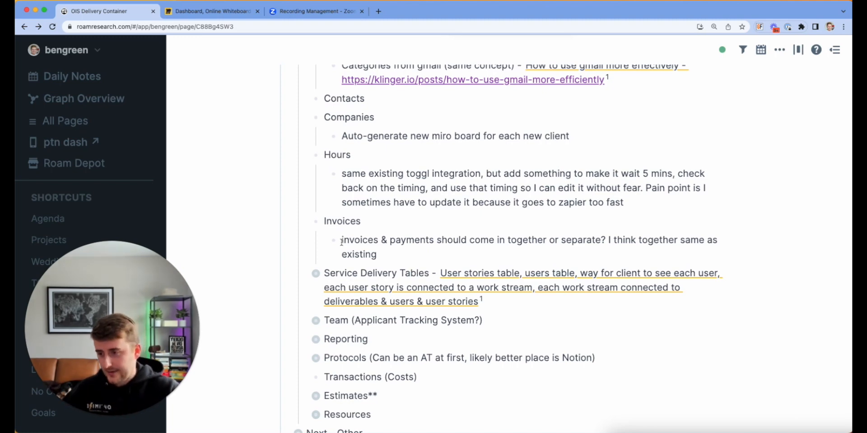
Step: Expand Service Delivery Tables to Milestones, Users and User Stories, deleting the empty bullet under NPS
click(306, 276)
scroll(303, 276, down, 2)
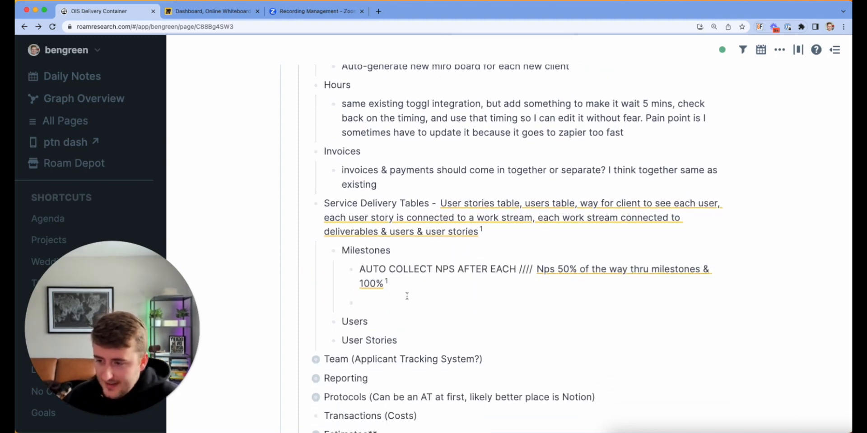
key(BackSpace)
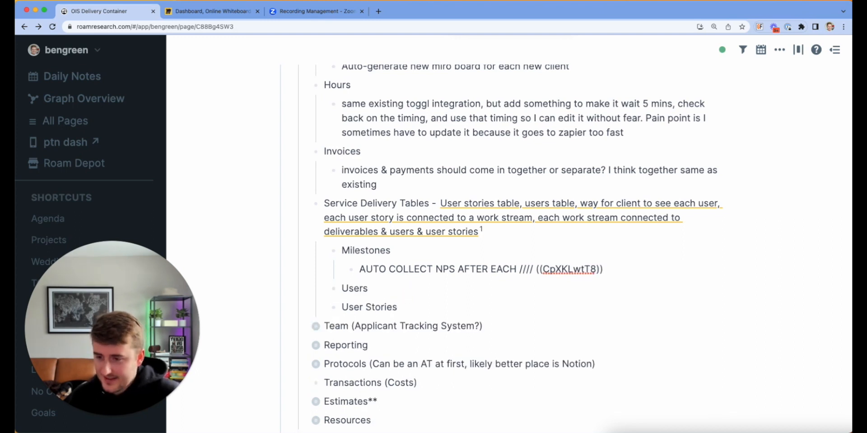
key(Down)
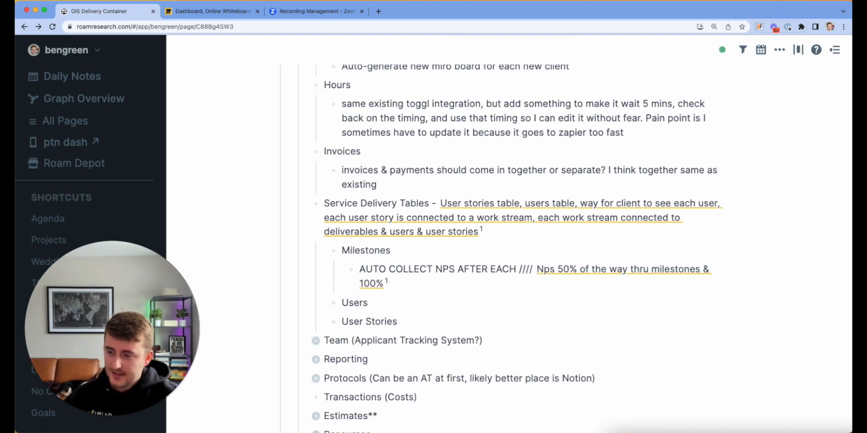
scroll(518, 248, down, 1)
scroll(518, 249, up, 1)
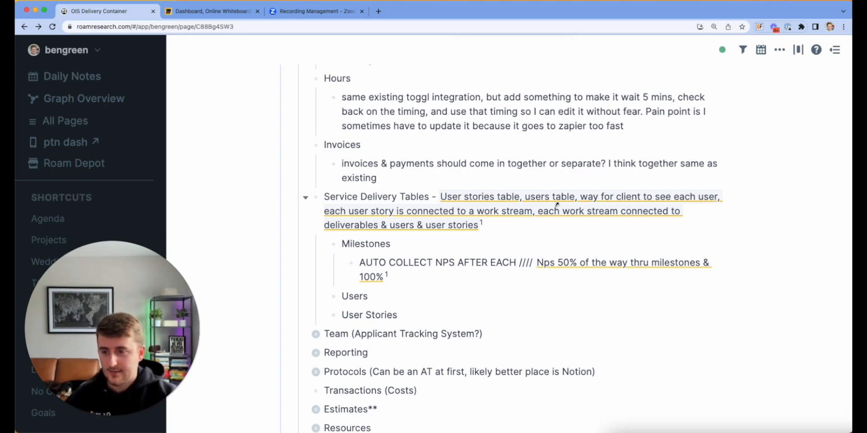
scroll(558, 204, down, 1)
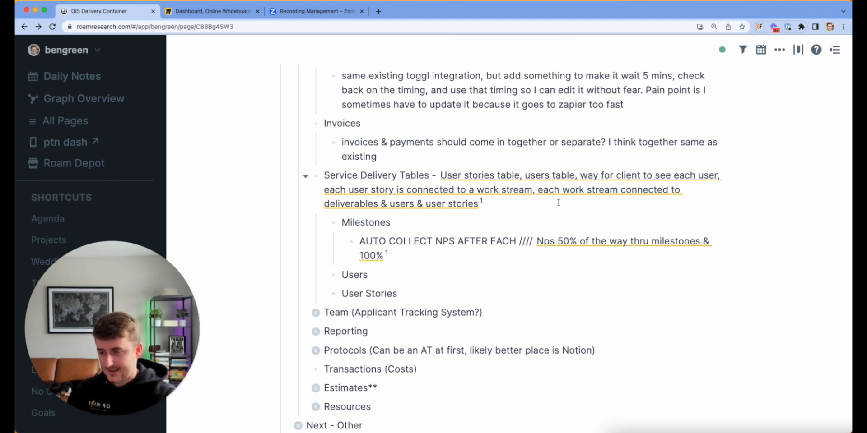
scroll(559, 203, up, 5)
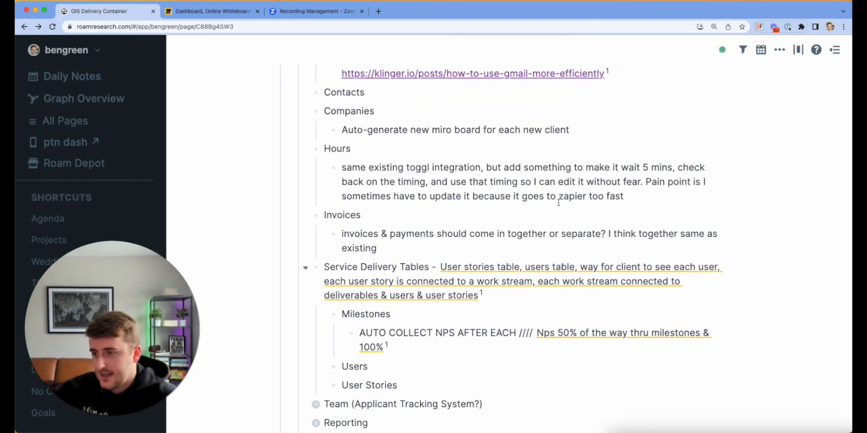
scroll(558, 203, down, 2)
scroll(558, 203, up, 4)
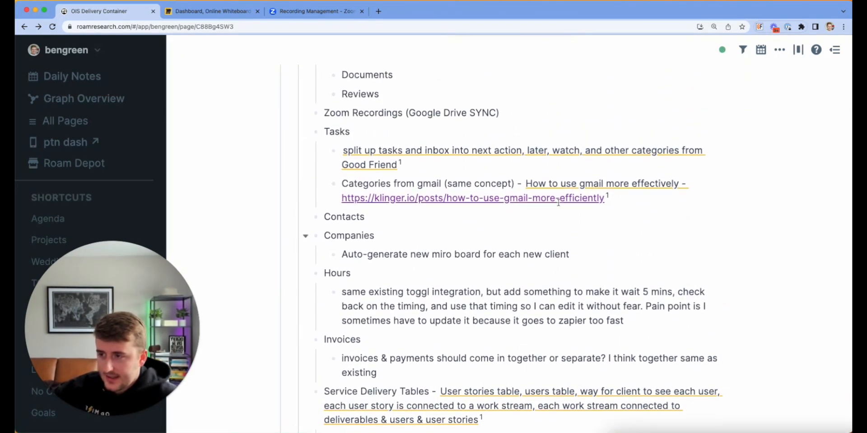
scroll(559, 203, down, 8)
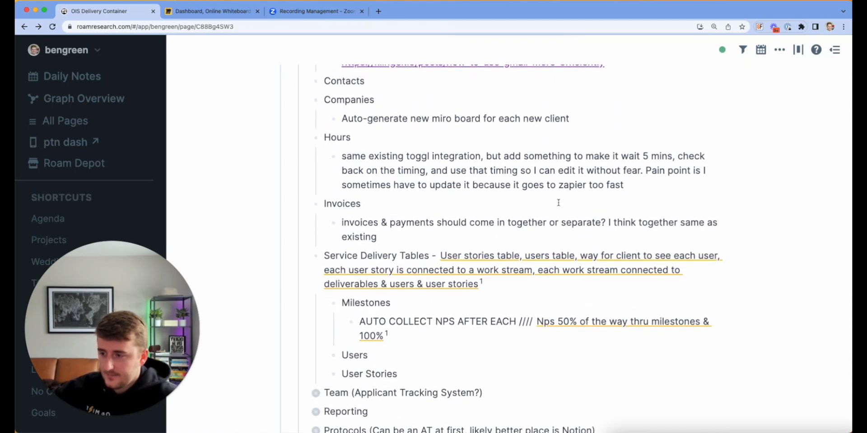
scroll(558, 203, down, 2)
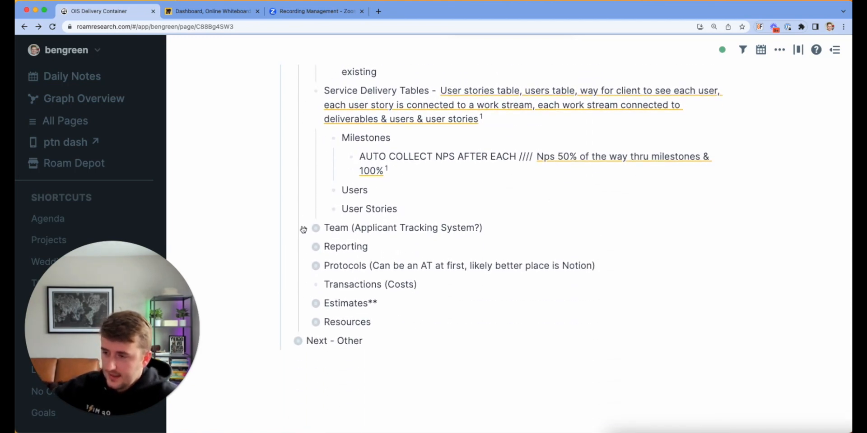
Step: Expand Team (Applicant Tracking System?) to show its links to companies, hours and tasks
click(304, 229)
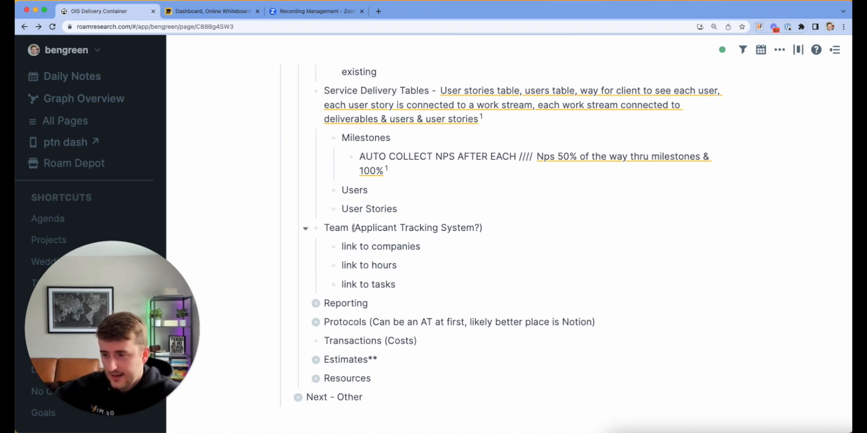
scroll(353, 228, up, 15)
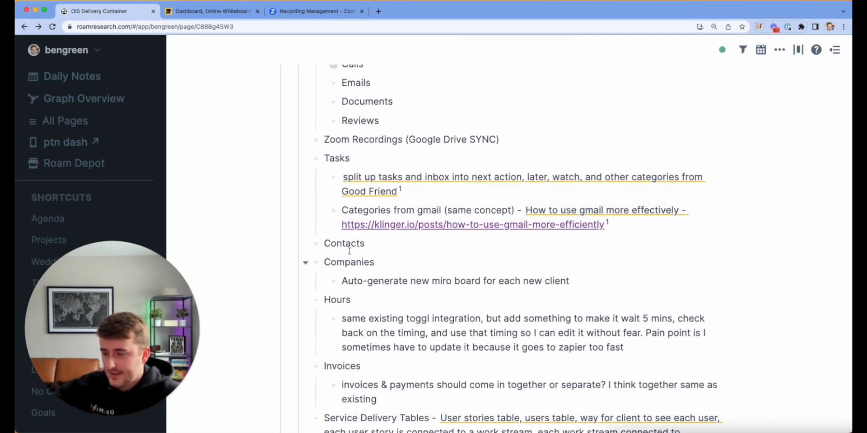
scroll(341, 247, down, 5)
scroll(341, 247, down, 9)
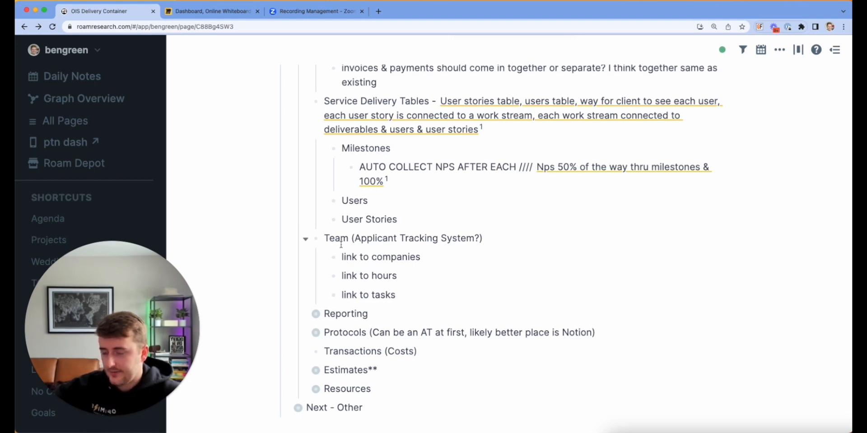
scroll(341, 244, down, 4)
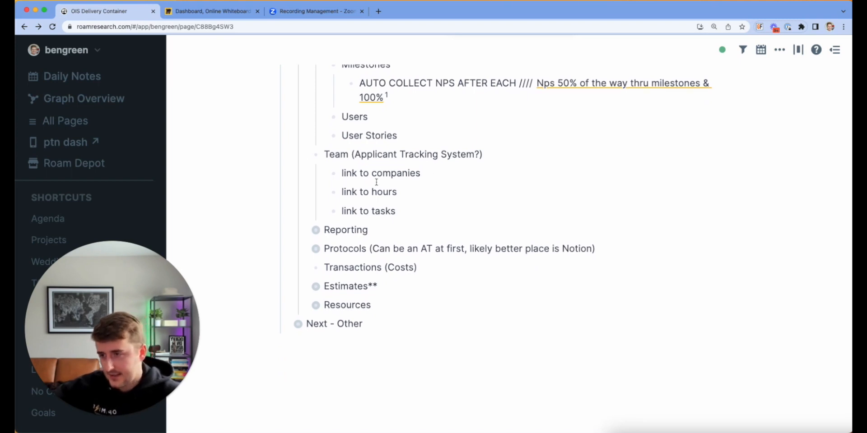
Step: Expand Reporting to list its seven items, from Good friend's dashboard down to forecasted hours
click(306, 231)
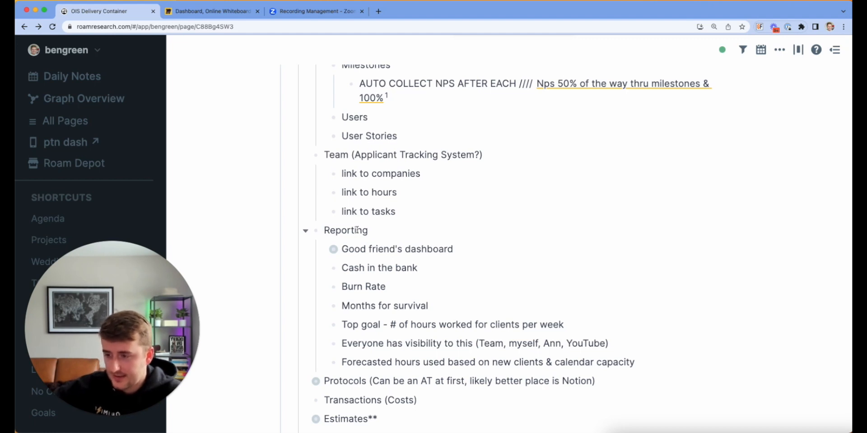
scroll(371, 275, down, 1)
scroll(371, 276, down, 1)
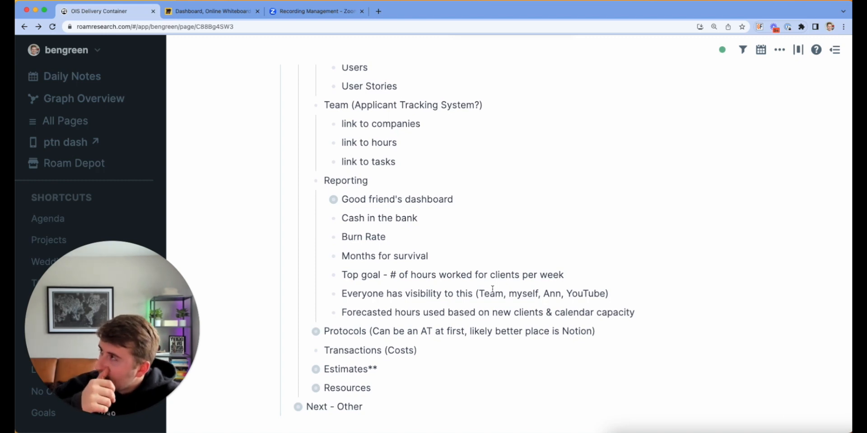
scroll(492, 289, down, 1)
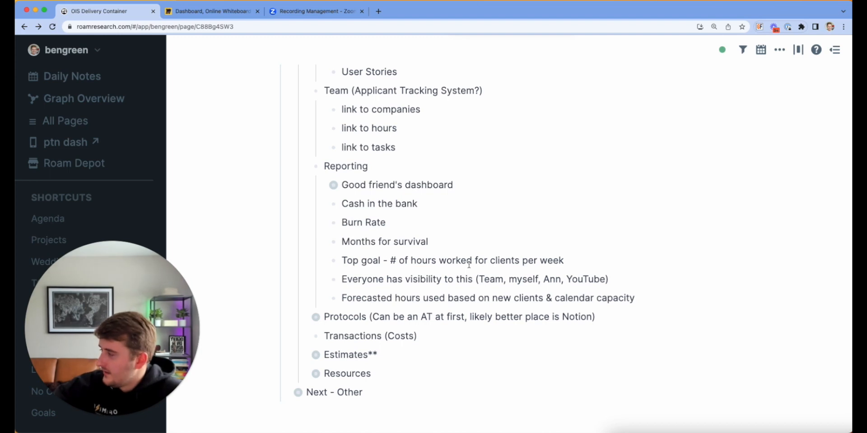
scroll(469, 264, down, 3)
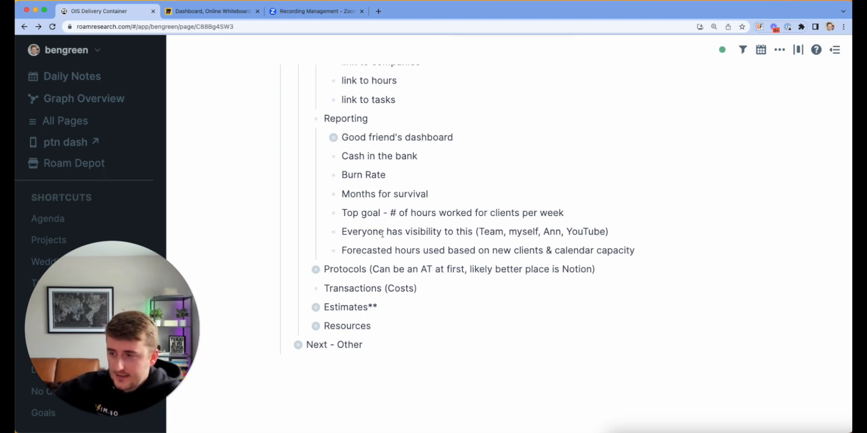
Step: Expand Protocols and its 'every protocol is written' item to show the loom-per-email note
click(306, 271)
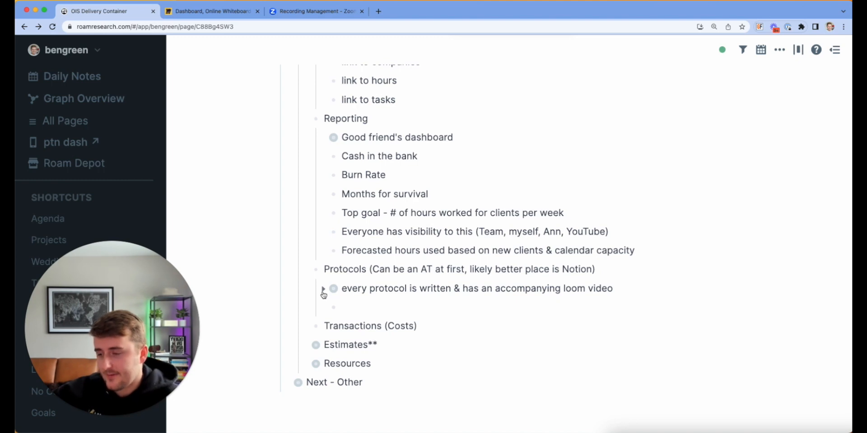
click(323, 290)
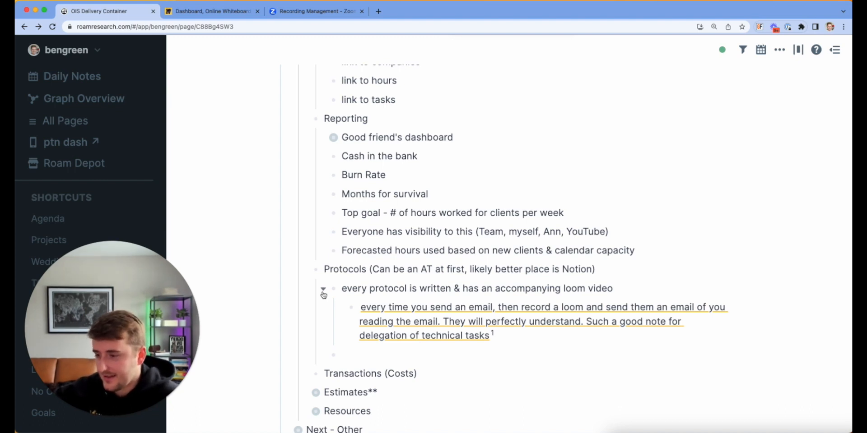
scroll(323, 294, down, 3)
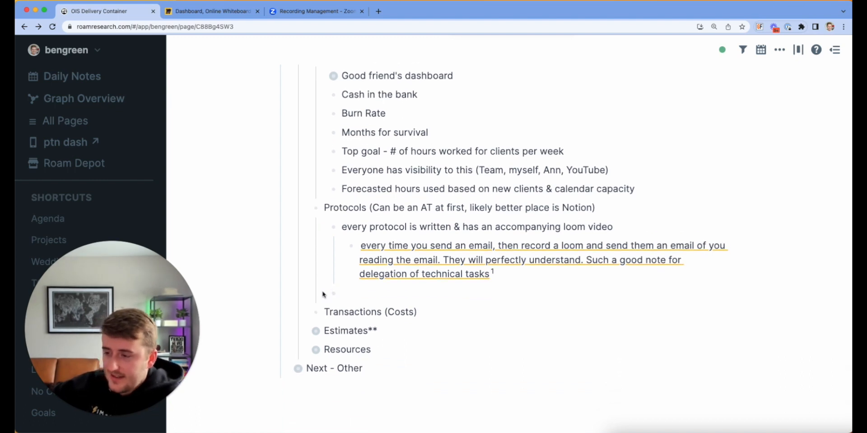
scroll(323, 294, down, 1)
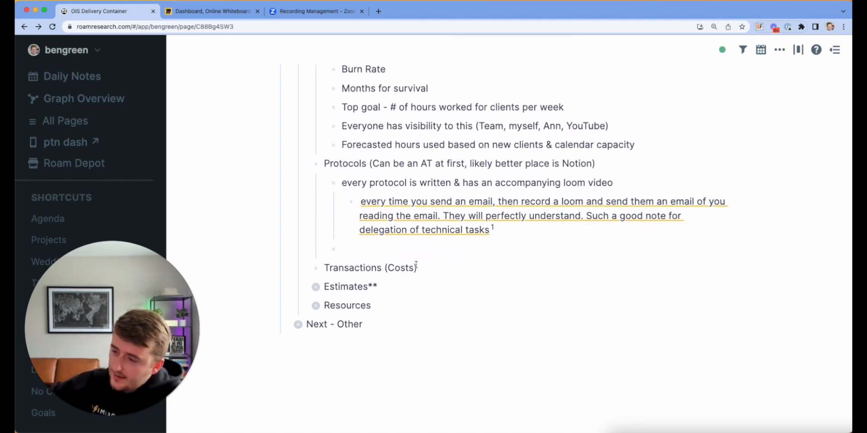
Step: Append *** to the Transactions (Costs), Estimates and Resources blocks to mark them top priority
click(438, 268)
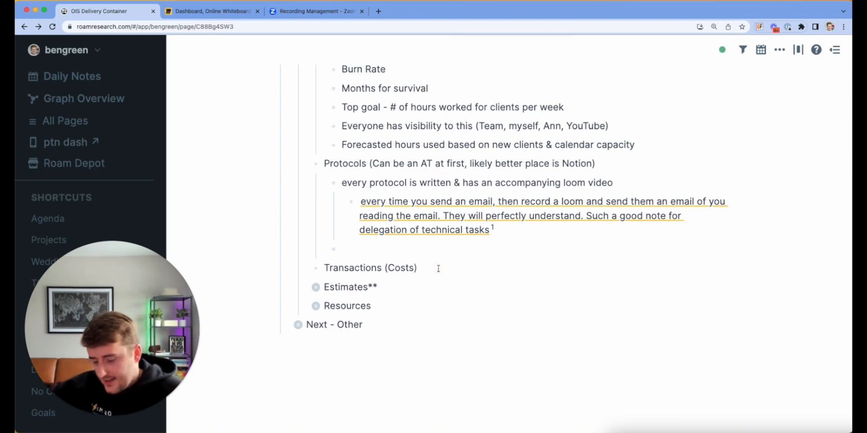
text(***)
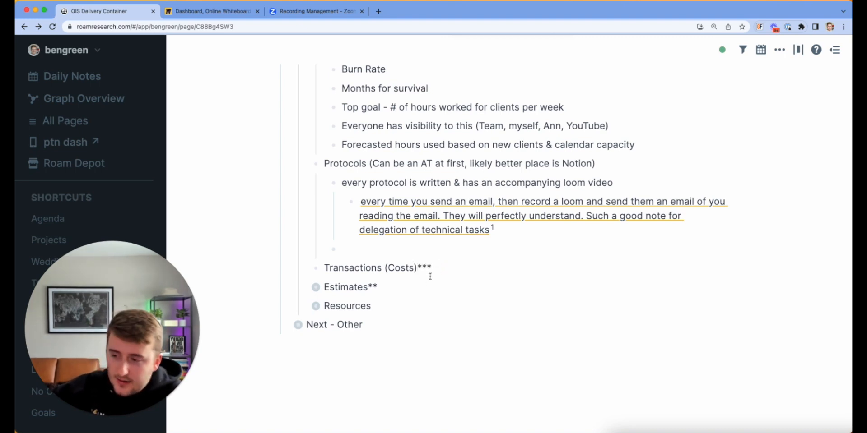
click(404, 287)
text(**)
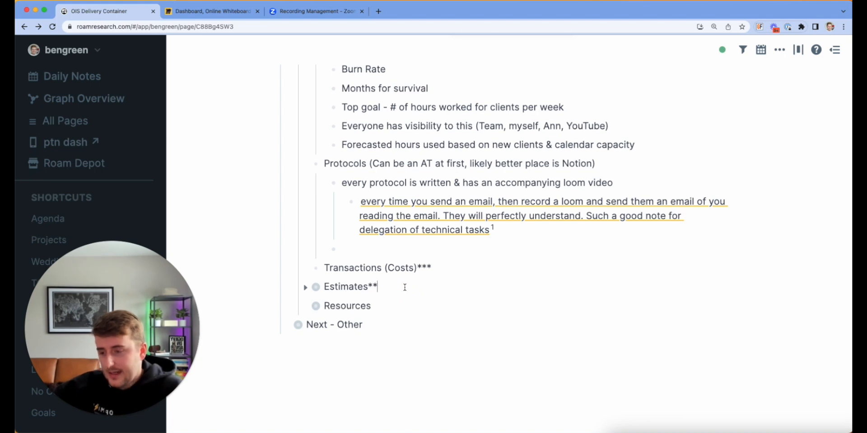
text(*)
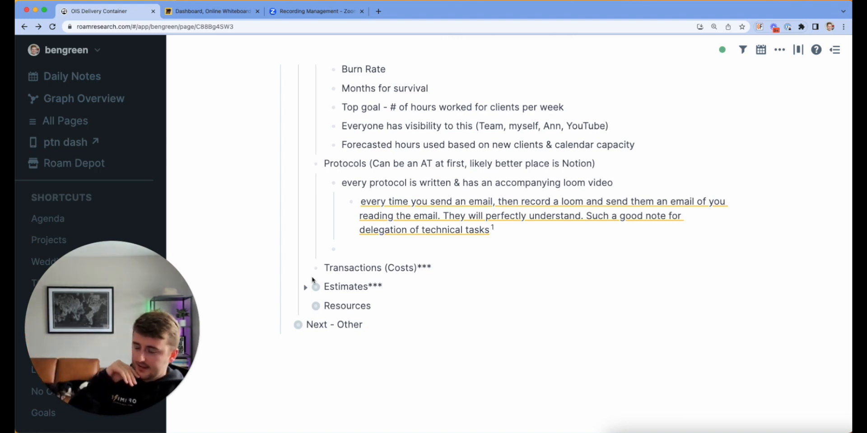
click(386, 311)
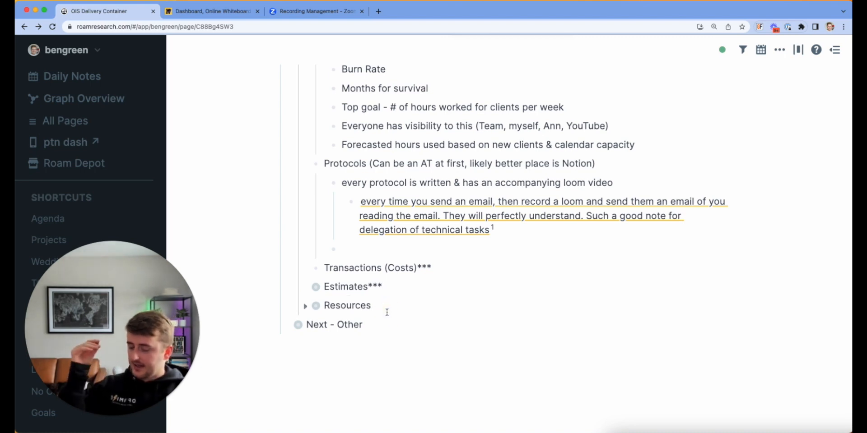
text(***)
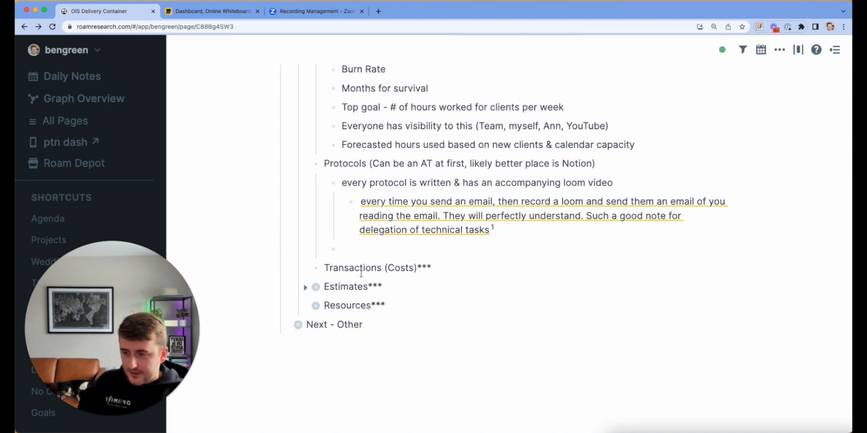
click(464, 269)
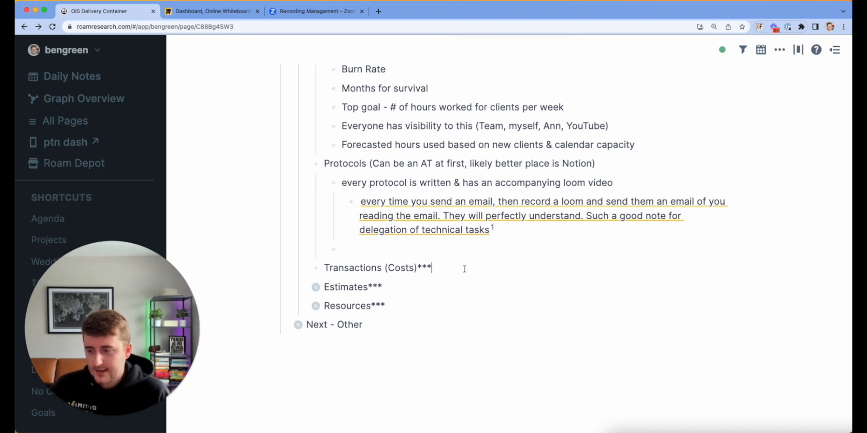
click(419, 286)
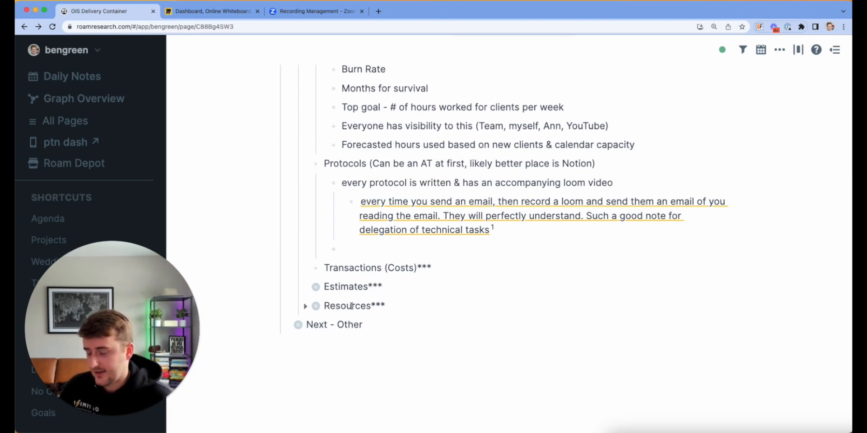
click(305, 307)
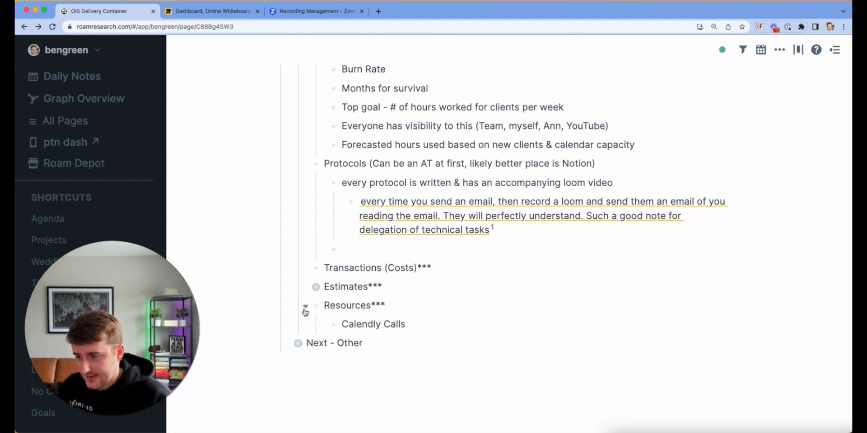
click(305, 308)
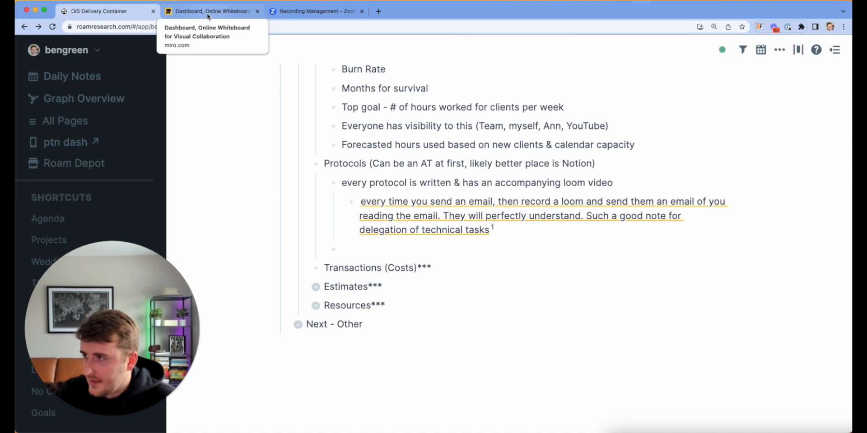
Step: Collapse the Communication, Tasks, Companies, Hours, Invoices and Service Delivery Tables blocks
scroll(439, 190, up, 10)
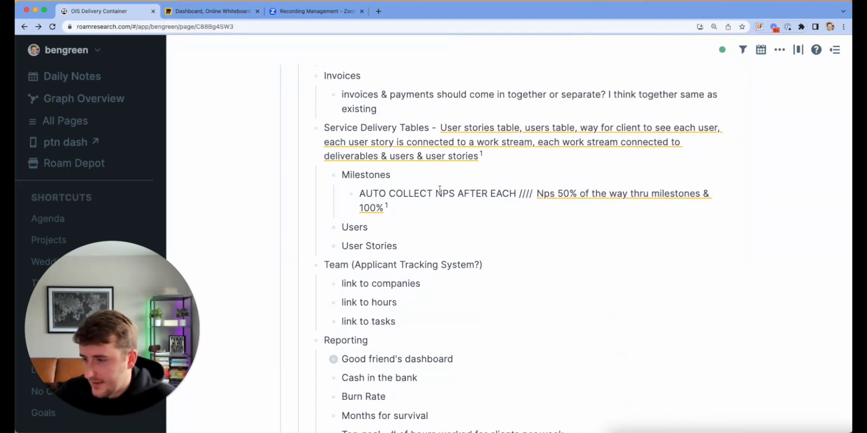
scroll(440, 189, up, 10)
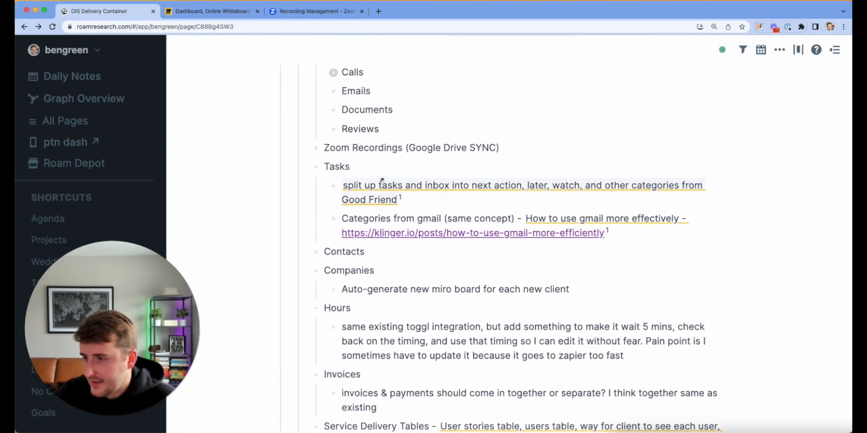
click(305, 160)
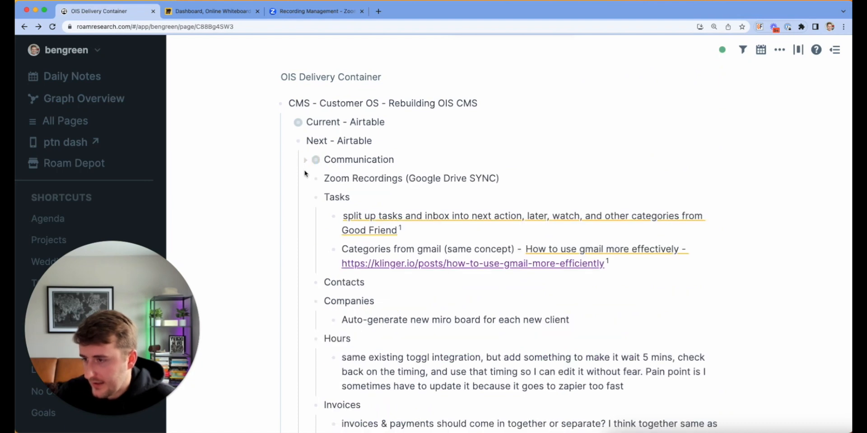
click(308, 199)
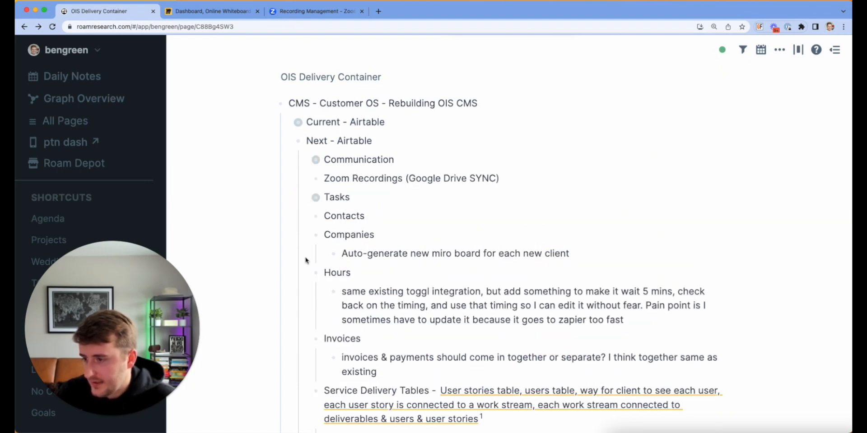
click(305, 236)
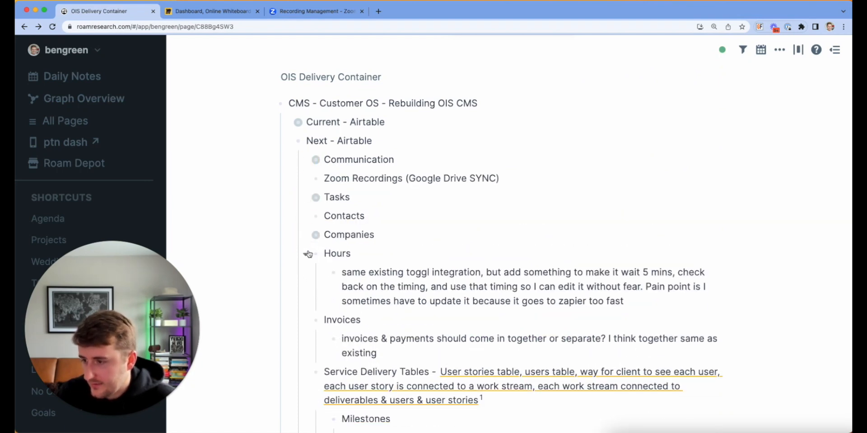
click(306, 253)
click(305, 273)
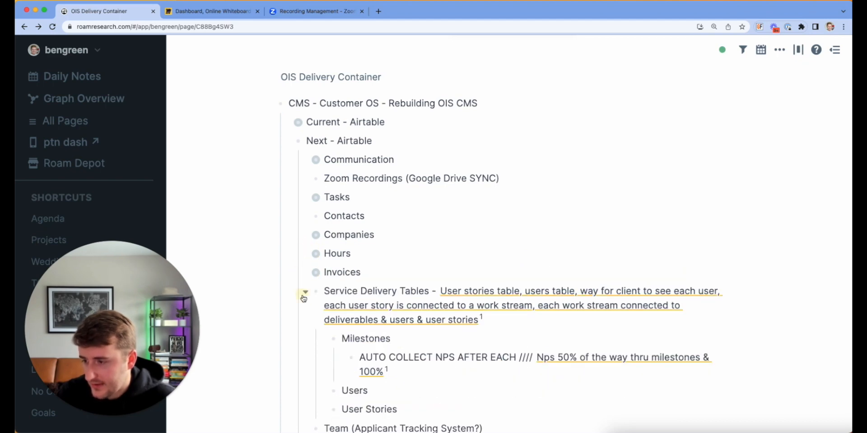
click(305, 292)
Step: Collapse the Team, Reporting and Protocols blocks, then switch to the Miro Dashboard
click(305, 339)
scroll(304, 341, down, 1)
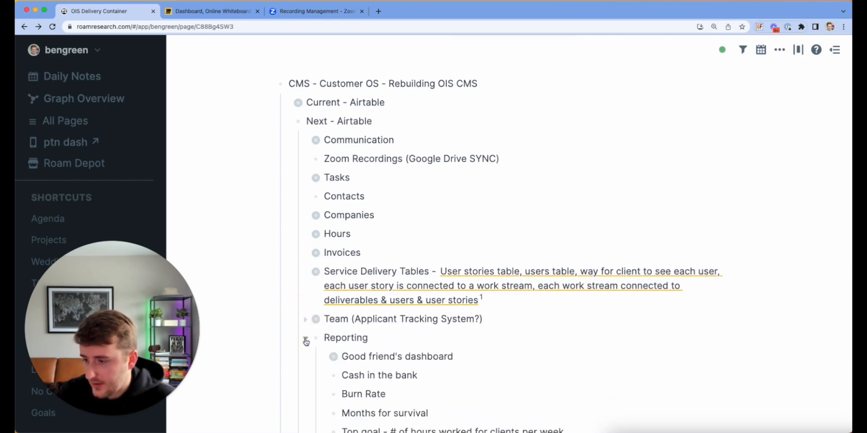
click(305, 339)
scroll(305, 334, down, 1)
click(305, 320)
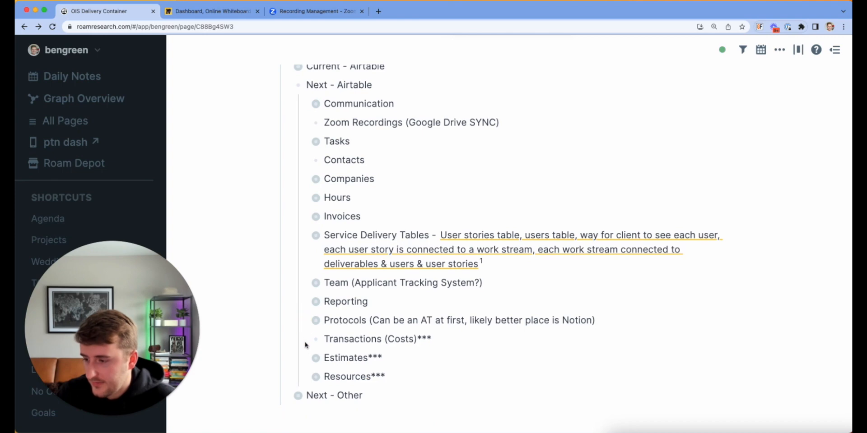
scroll(345, 349, up, 1)
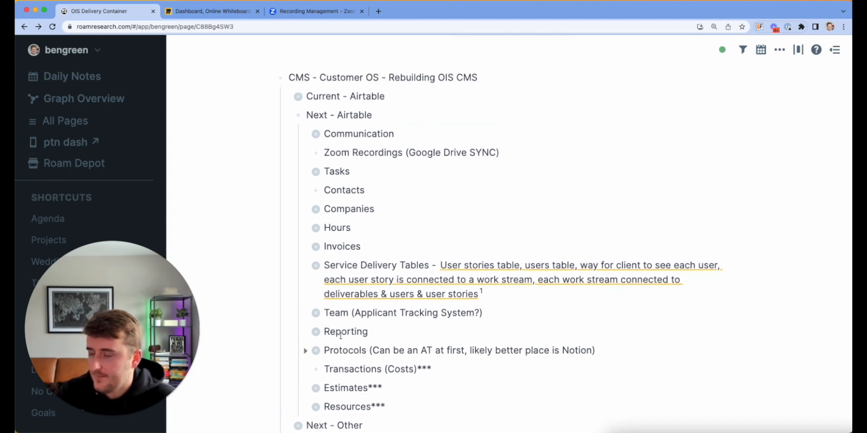
click(195, 13)
Step: Detach the OIS Delivery Container page into its own window and pan the Miro diagram around Company
drag(124, 13, 861, 36)
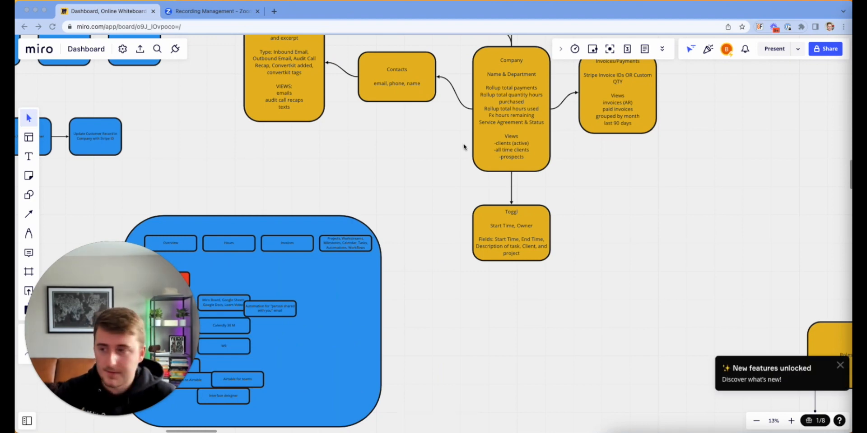
scroll(334, 158, up, 5)
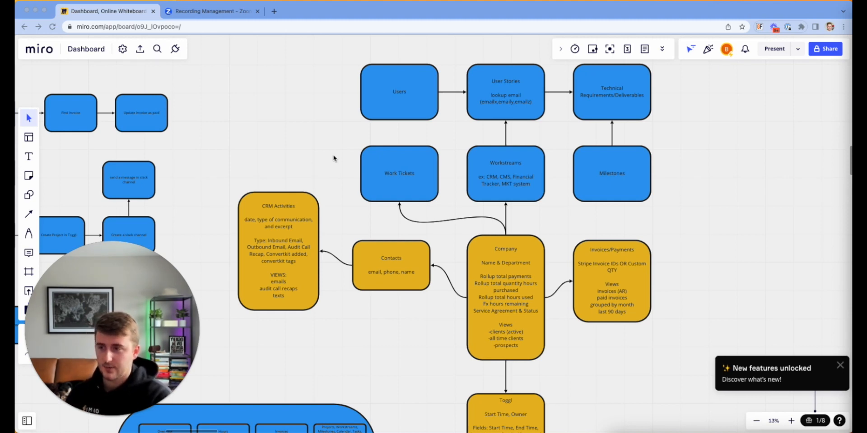
scroll(334, 158, right, 3)
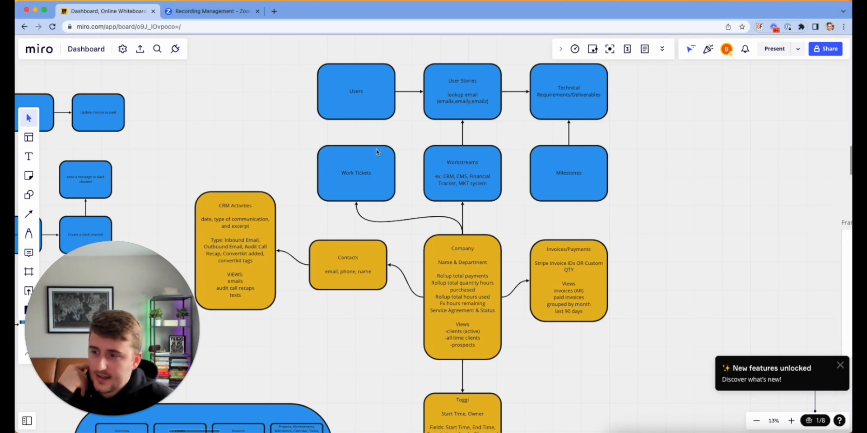
scroll(377, 151, up, 5)
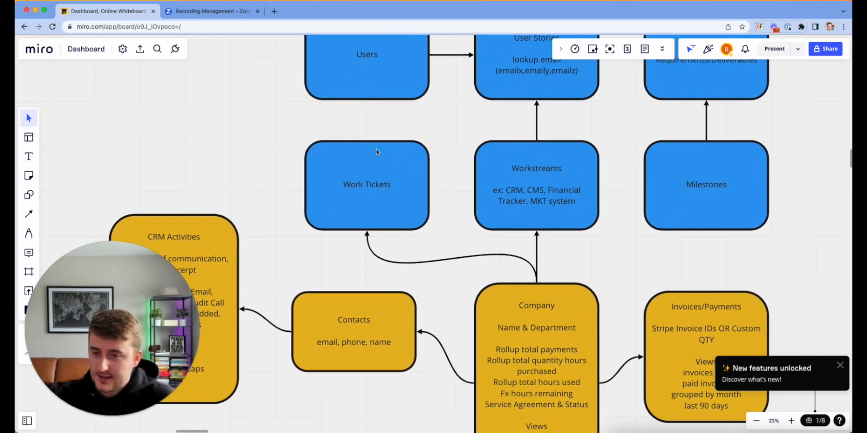
scroll(376, 152, left, 1)
scroll(376, 152, up, 1)
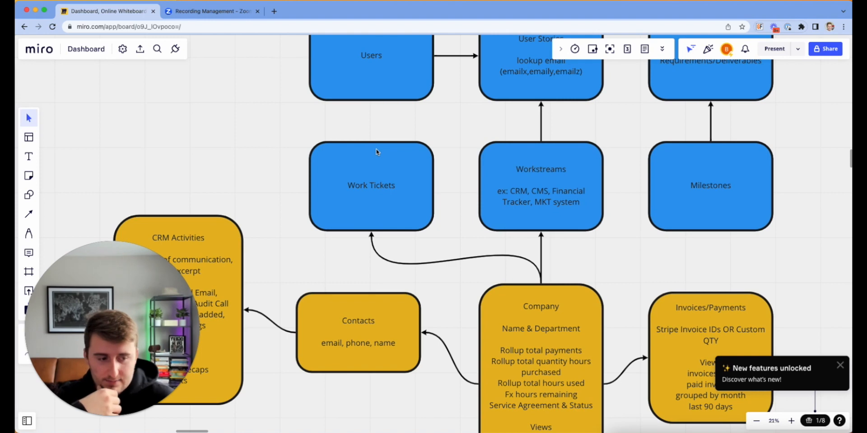
scroll(376, 152, down, 5)
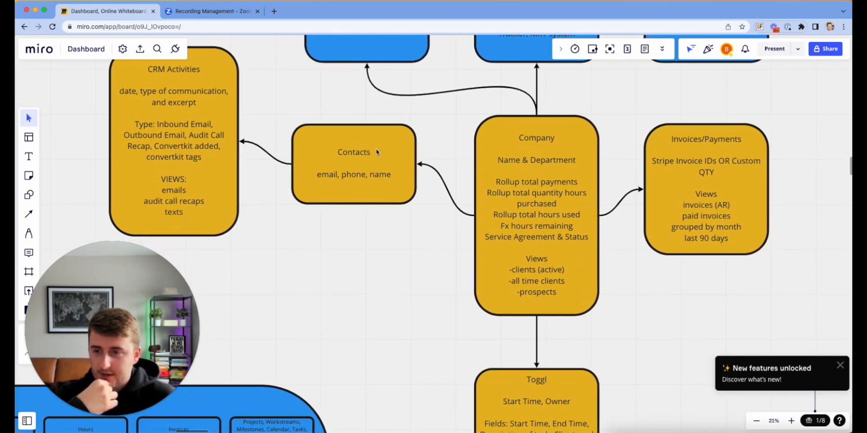